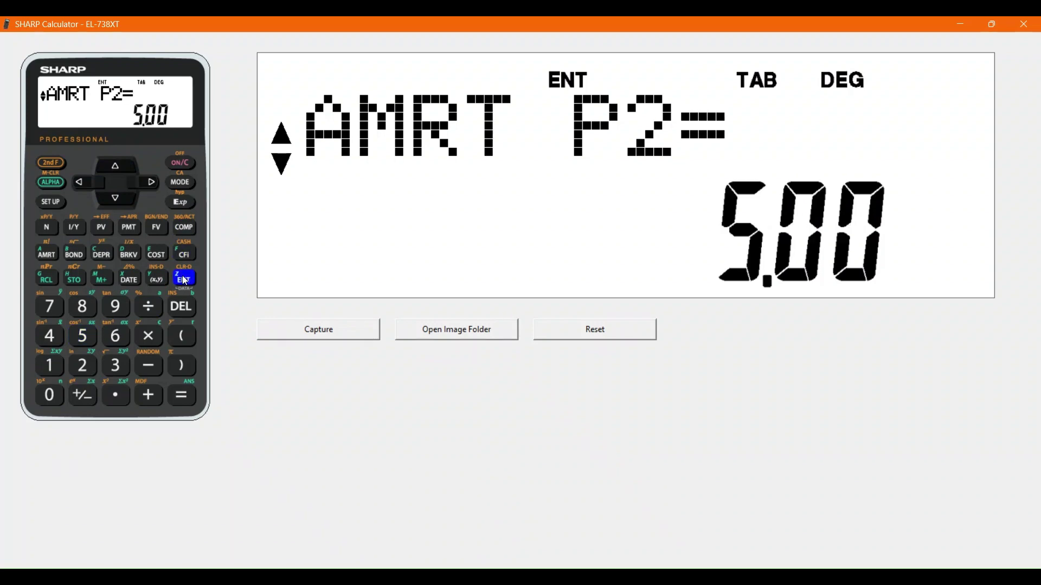
# Read balance 88,951.48, principal -1,048.52 and interest -2,034.28 for payments 1–5, then return to the slideshow
pyautogui.click(119, 199)
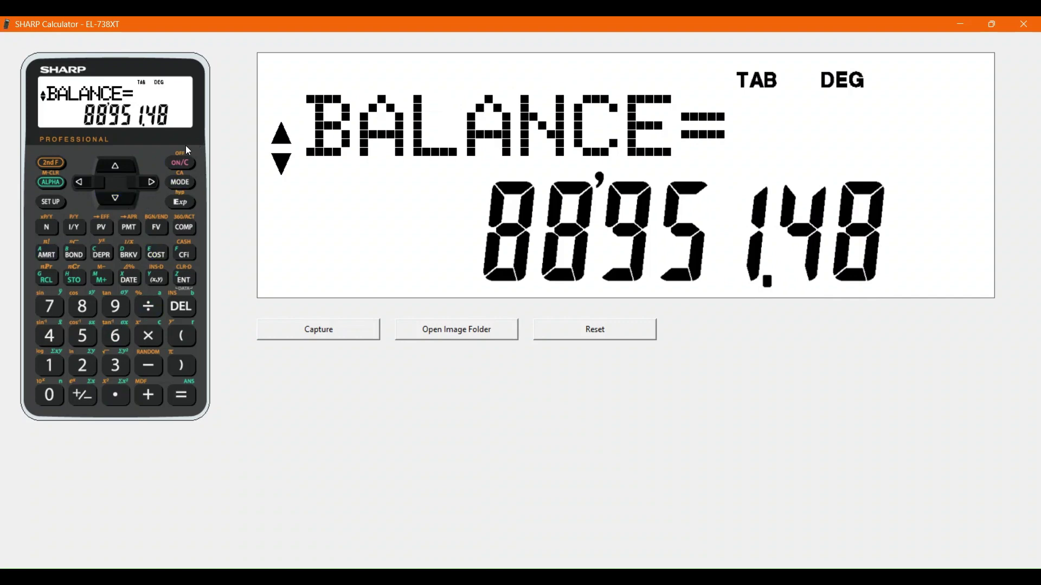
pyautogui.click(120, 199)
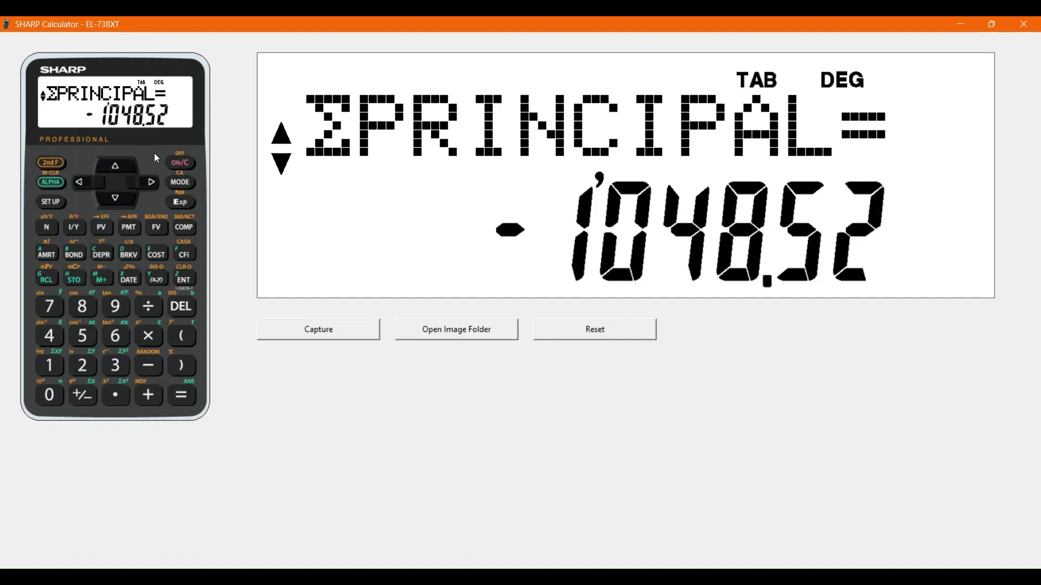
pyautogui.click(115, 203)
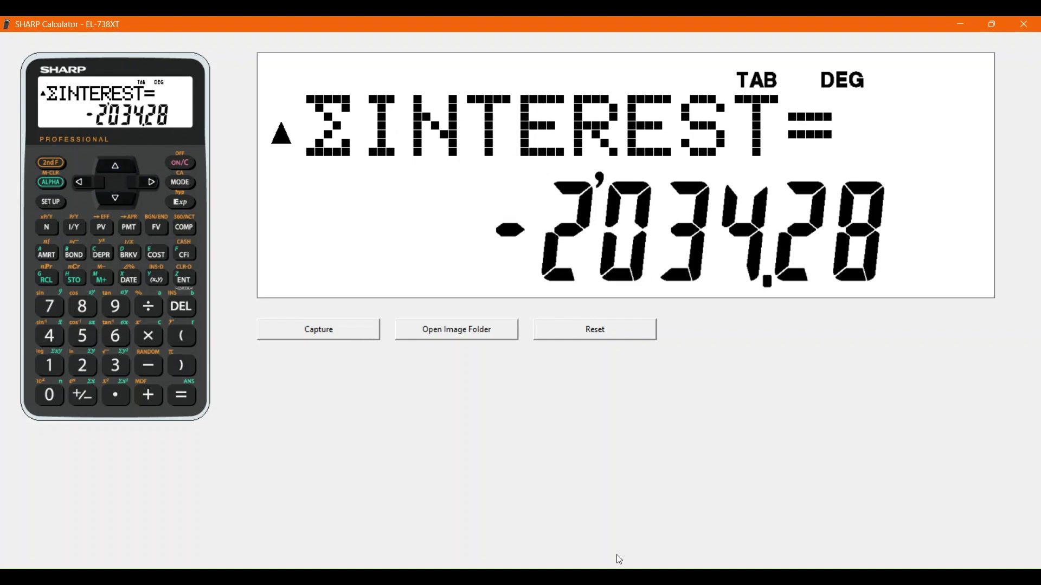
pyautogui.hotkey('alt', 'Tab')
# Set the amortization range to payments 6 (P1) through 17 (P2)
pyautogui.click(119, 199)
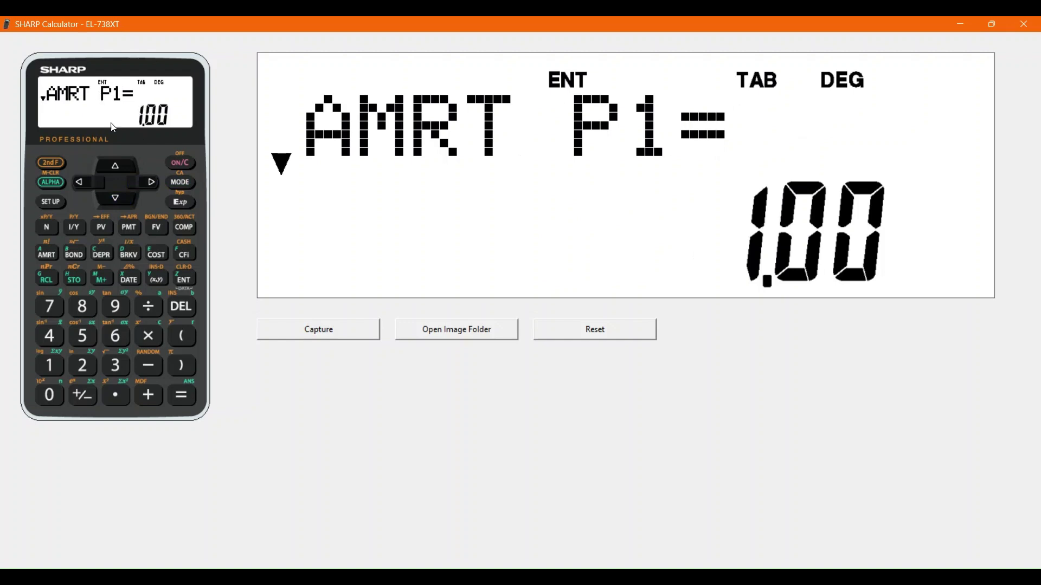
pyautogui.click(117, 340)
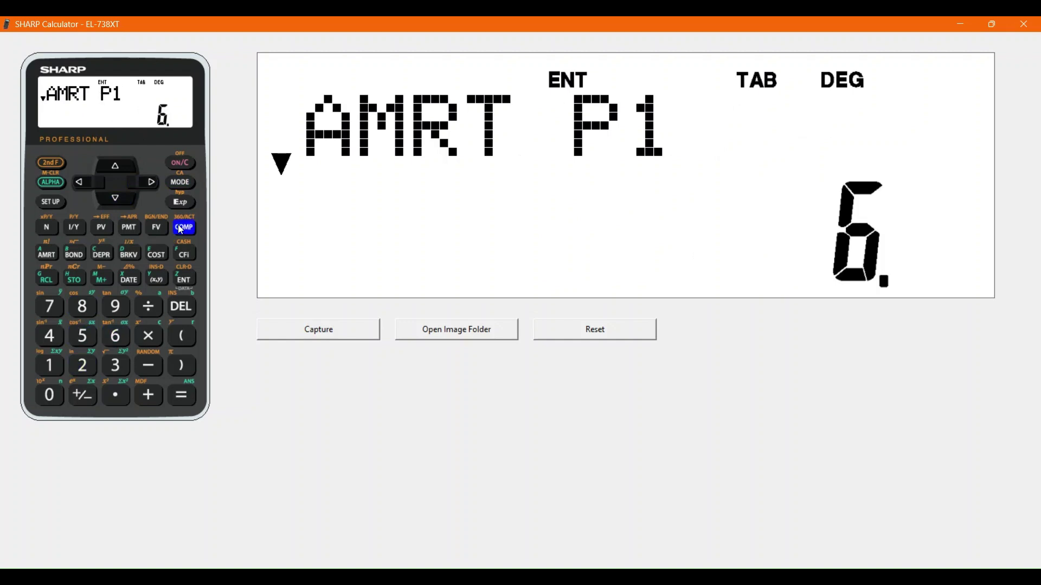
pyautogui.click(189, 280)
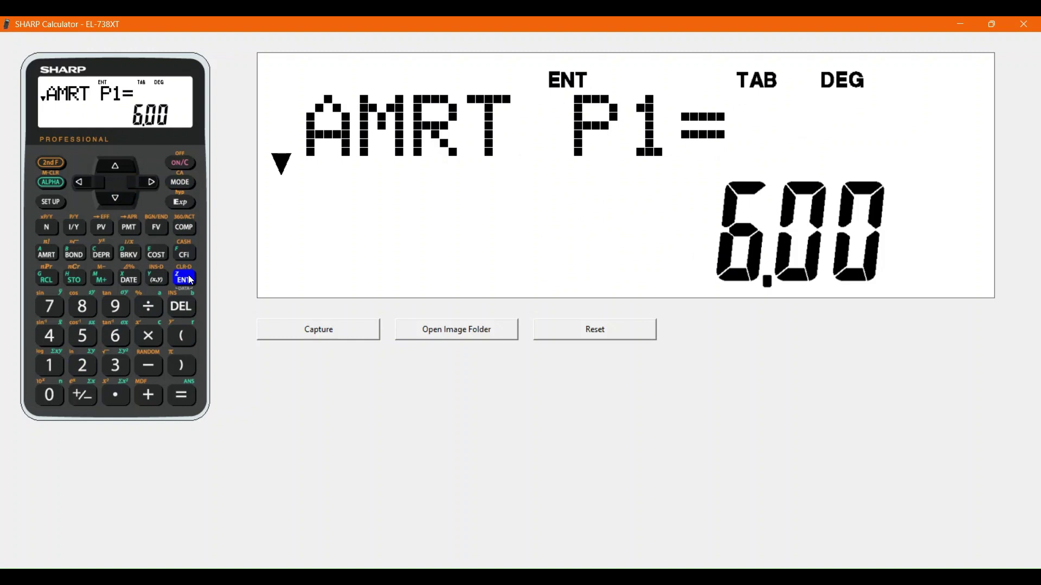
pyautogui.click(123, 202)
pyautogui.click(49, 366)
pyautogui.click(51, 308)
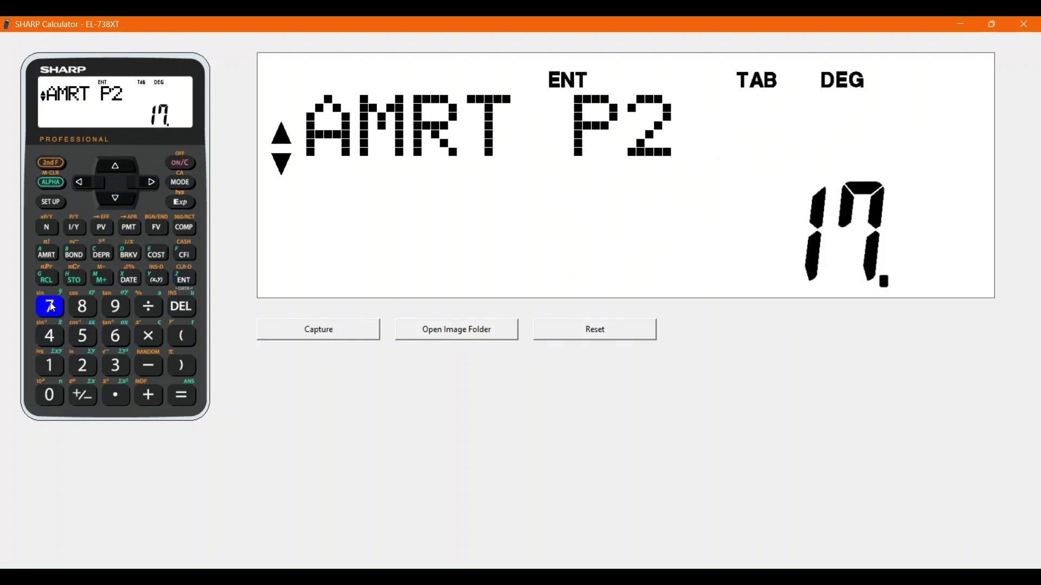
pyautogui.click(191, 279)
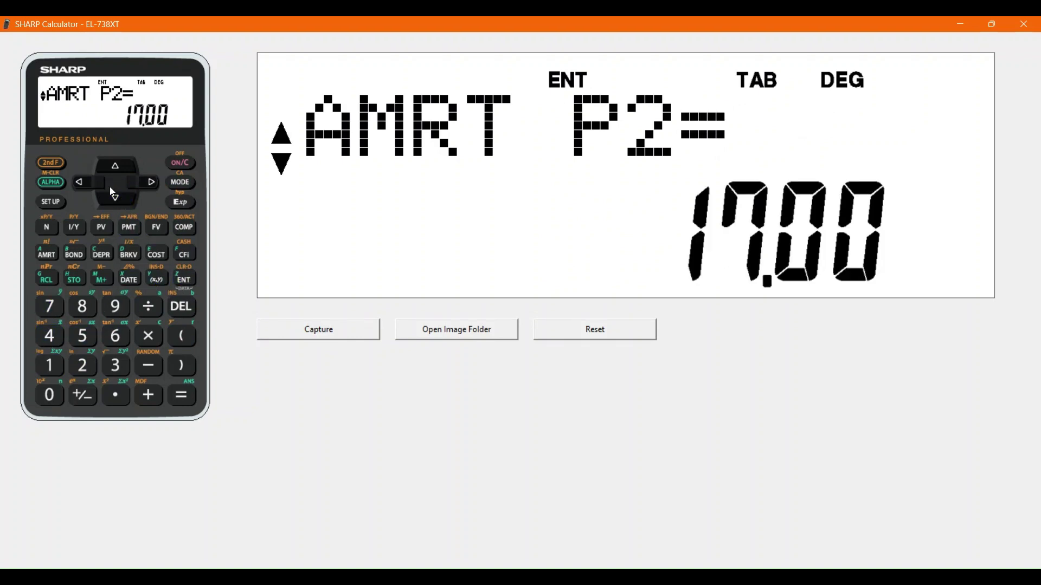
# Read balance 86,335.92, principal -2,615.56 and interest -4,783.16 for payments 6–17
pyautogui.click(120, 200)
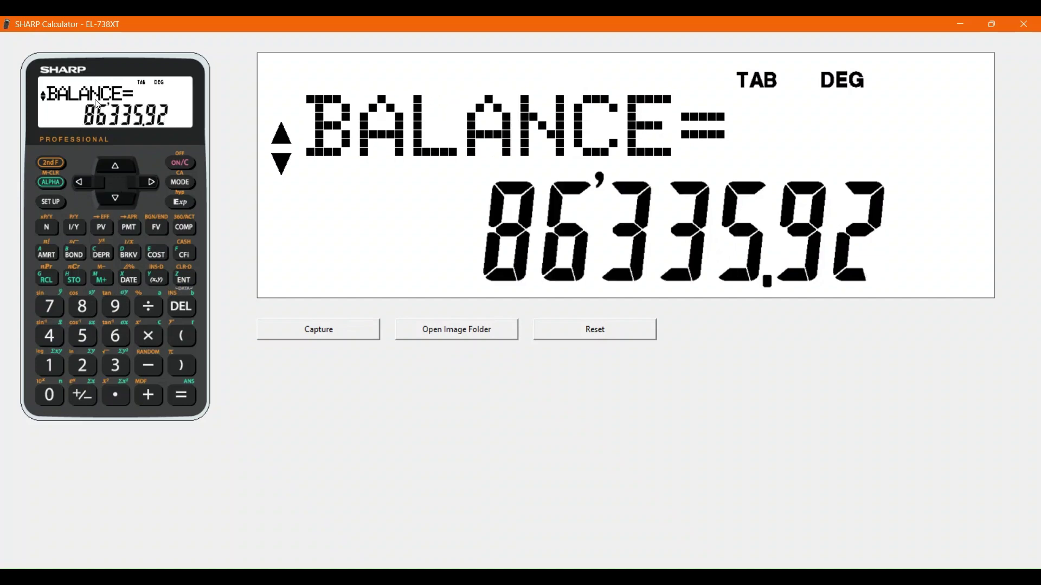
pyautogui.click(116, 200)
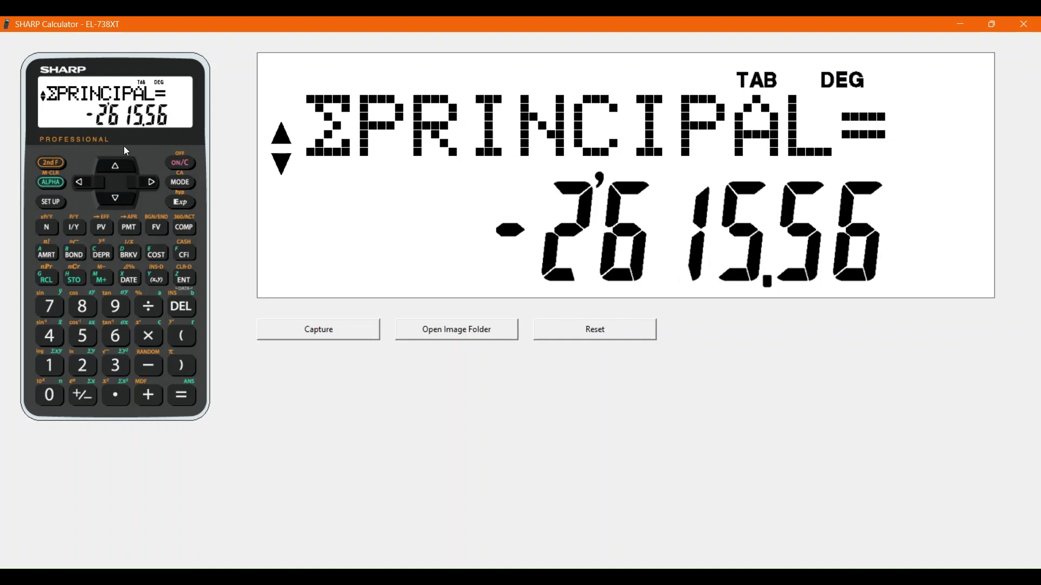
pyautogui.click(117, 197)
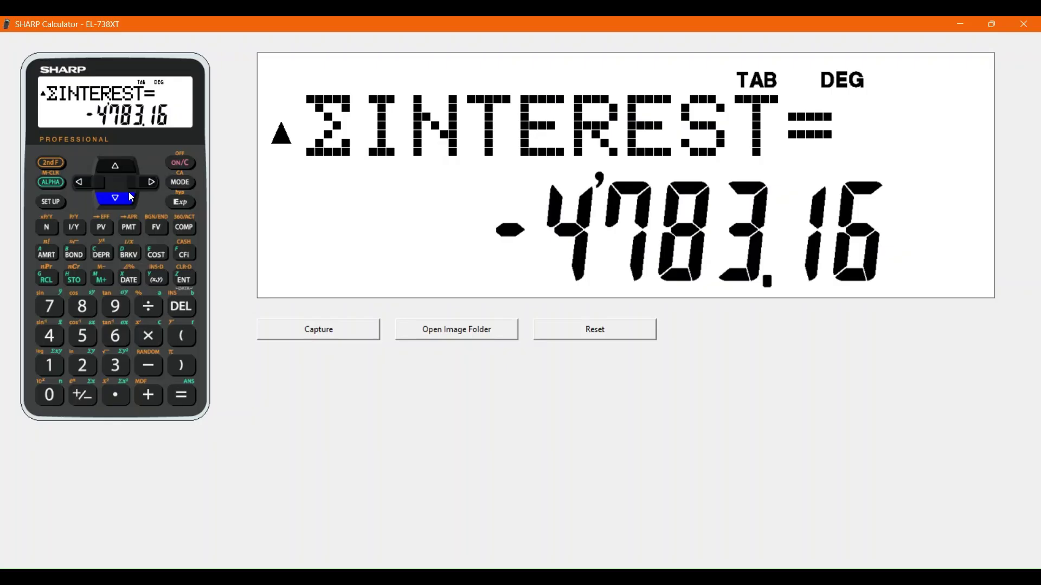
# Set the amortization range to payments 18 (P1) through 29 (P2)
pyautogui.click(114, 200)
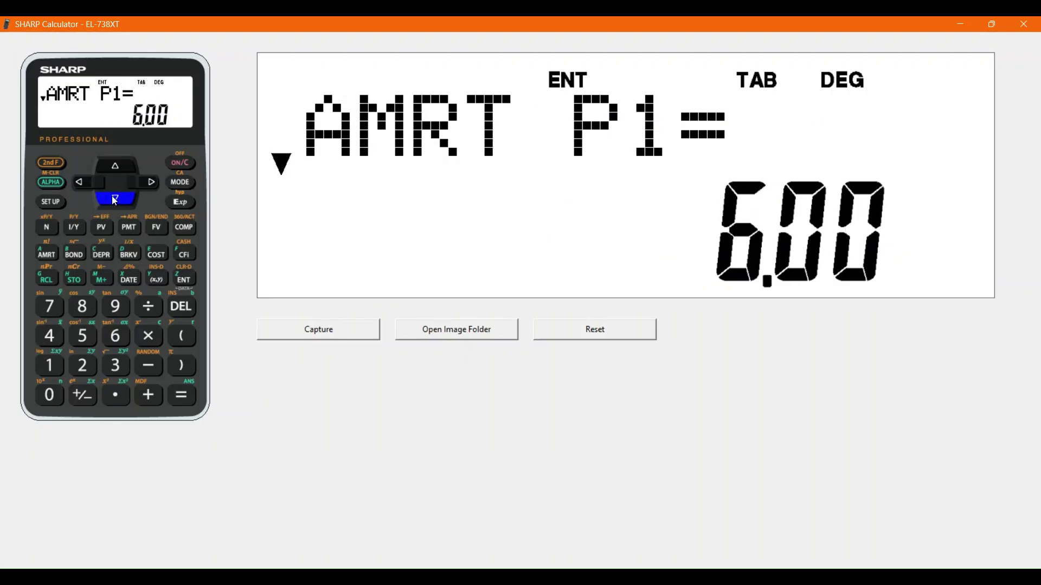
pyautogui.click(190, 228)
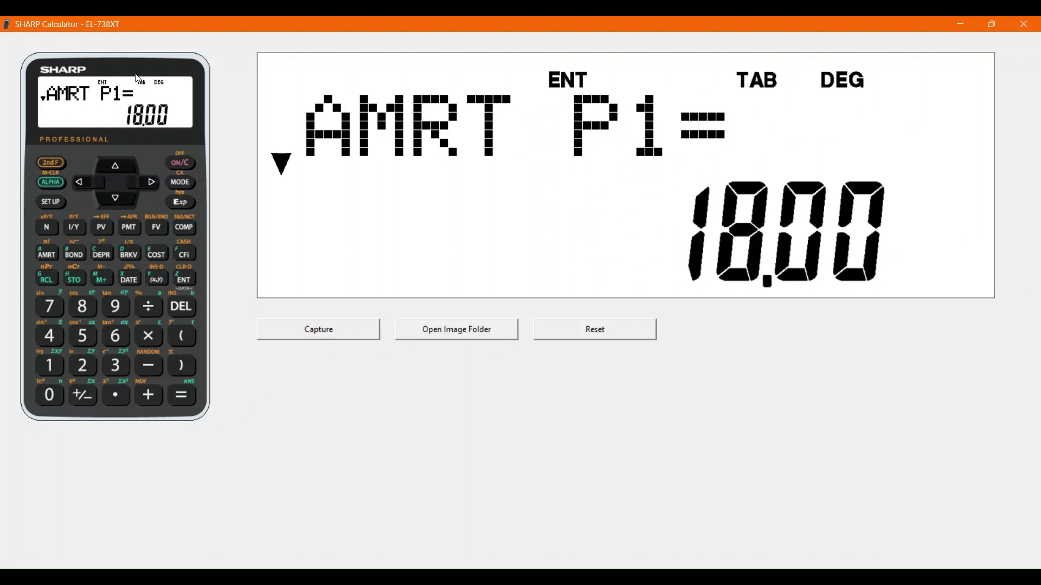
pyautogui.click(118, 197)
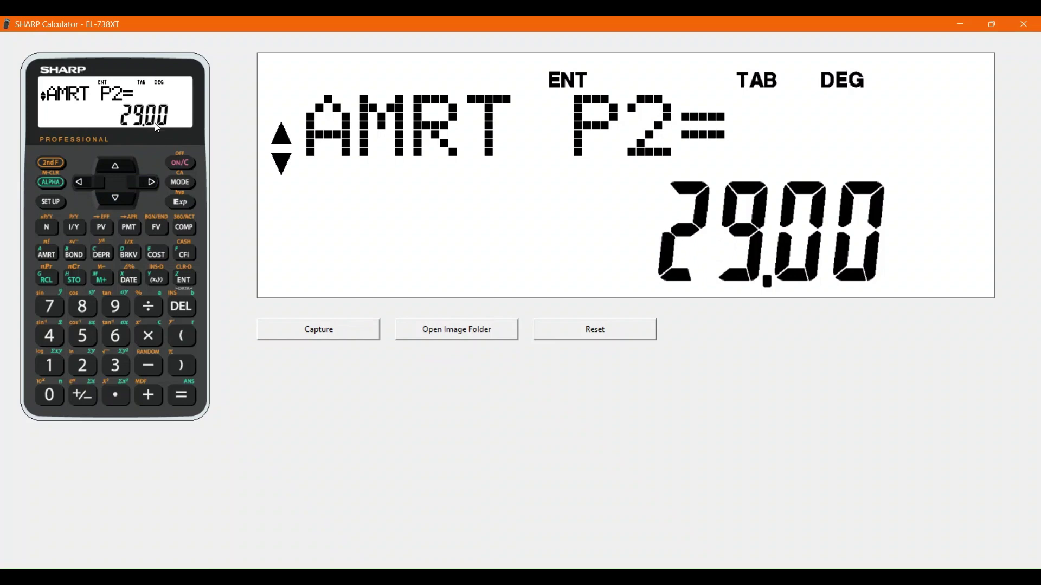
# Read balance 83,574.21, principal -2,761.71 and interest -4,637.01 for payments 18–29
pyautogui.click(116, 199)
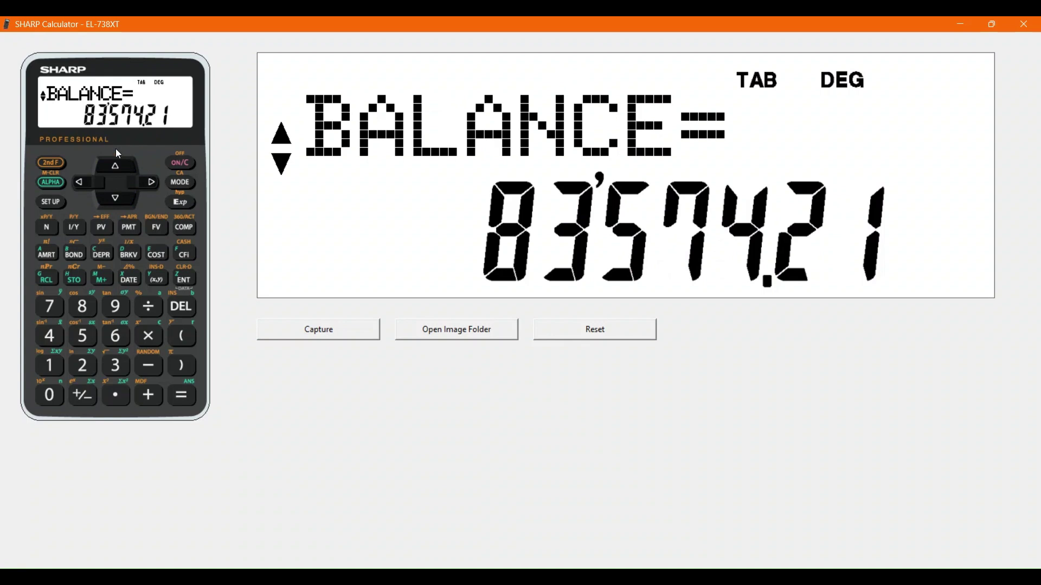
pyautogui.click(115, 201)
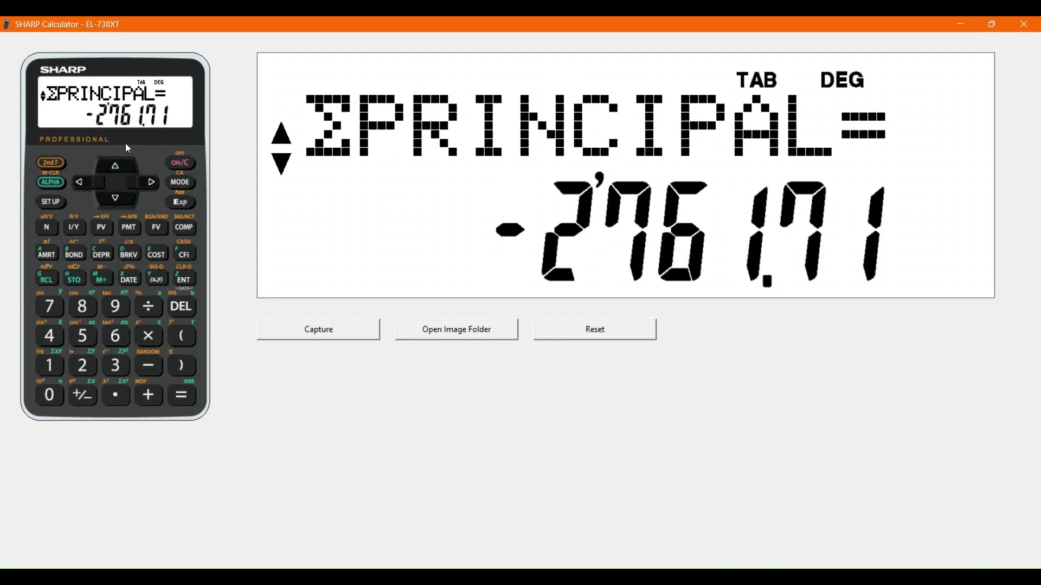
pyautogui.click(114, 200)
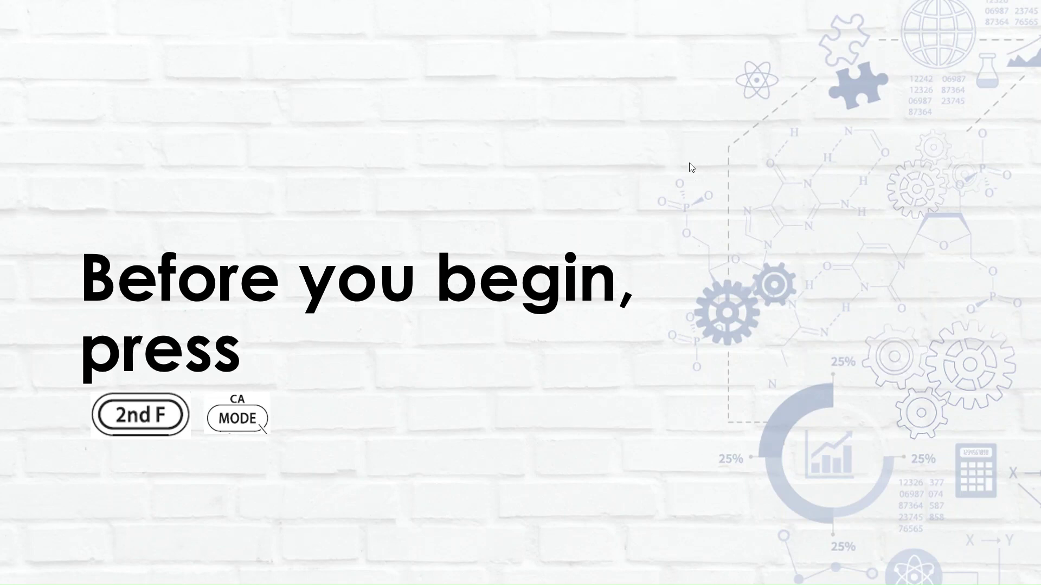
# Advance the slideshow to the slide on finding a loan's balance after some payments
pyautogui.click(473, 211)
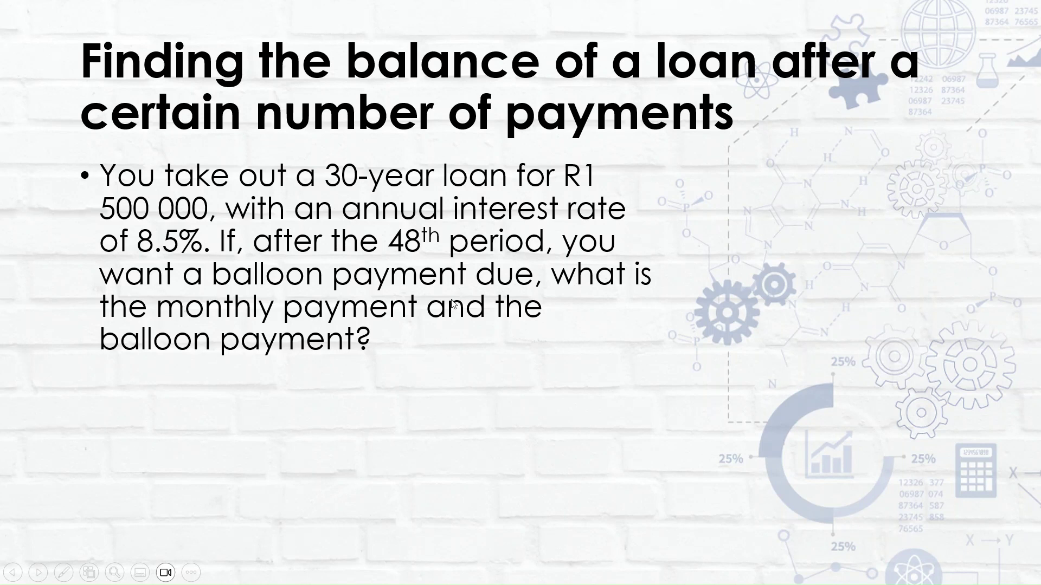
# Advance to the TVM key-steps slide and dismiss the slideshow options menu
pyautogui.click(589, 392)
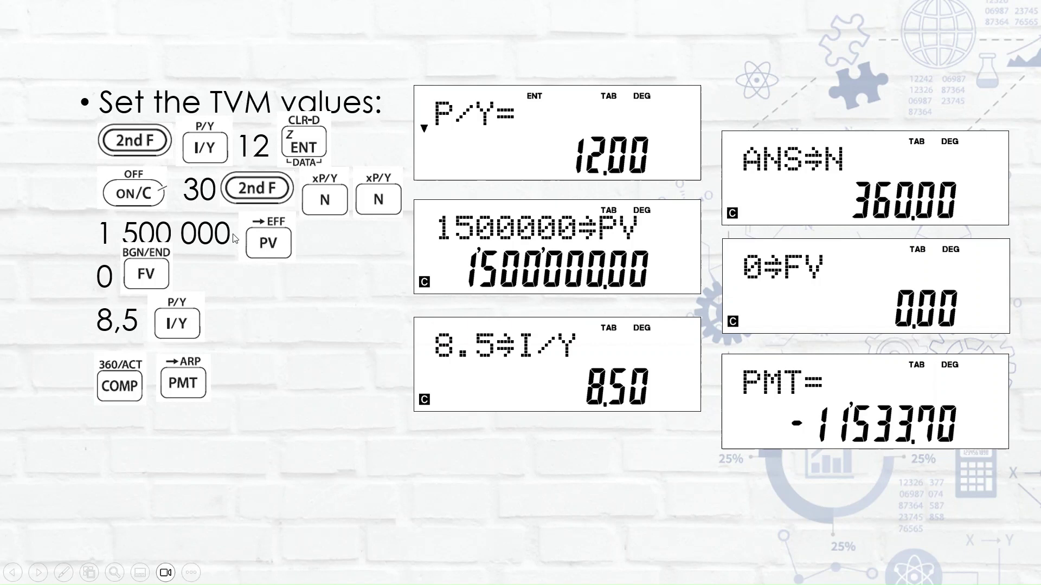
pyautogui.rightClick(301, 323)
pyautogui.click(240, 405)
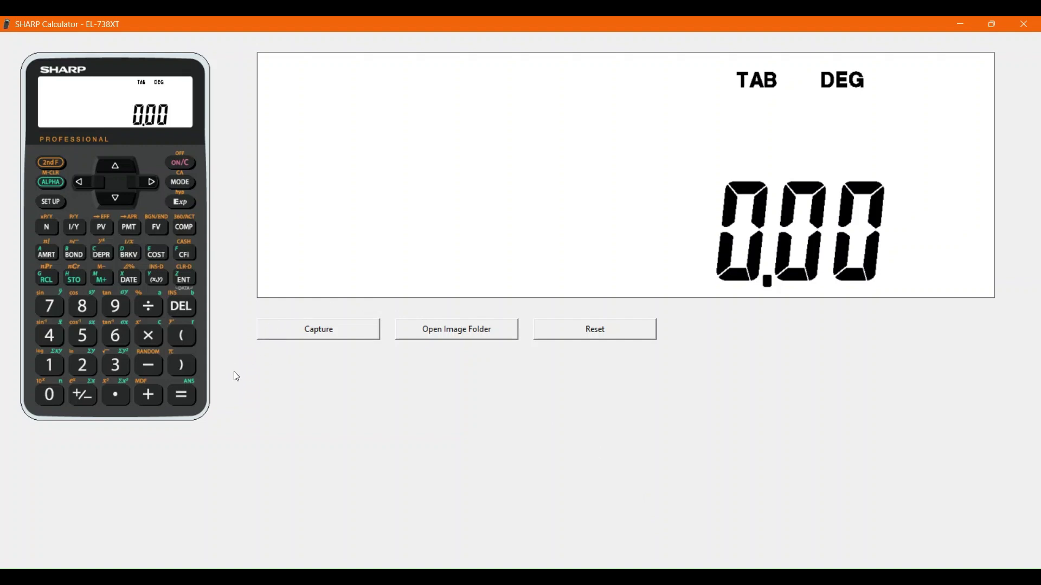
# Set payments per year (P/Y) to 12 and clear the display back to 0.00
pyautogui.click(53, 165)
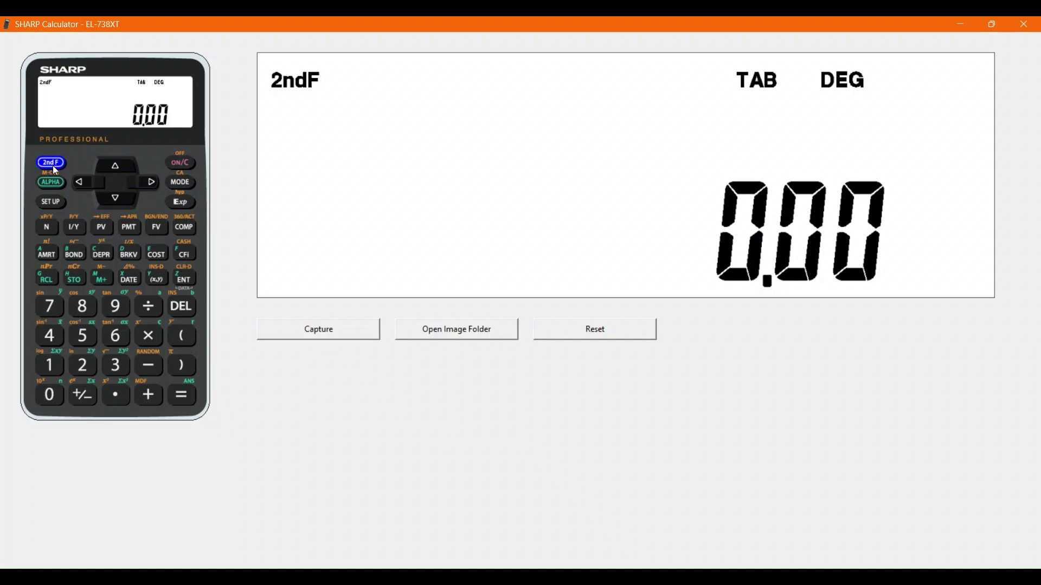
pyautogui.click(75, 229)
pyautogui.click(52, 371)
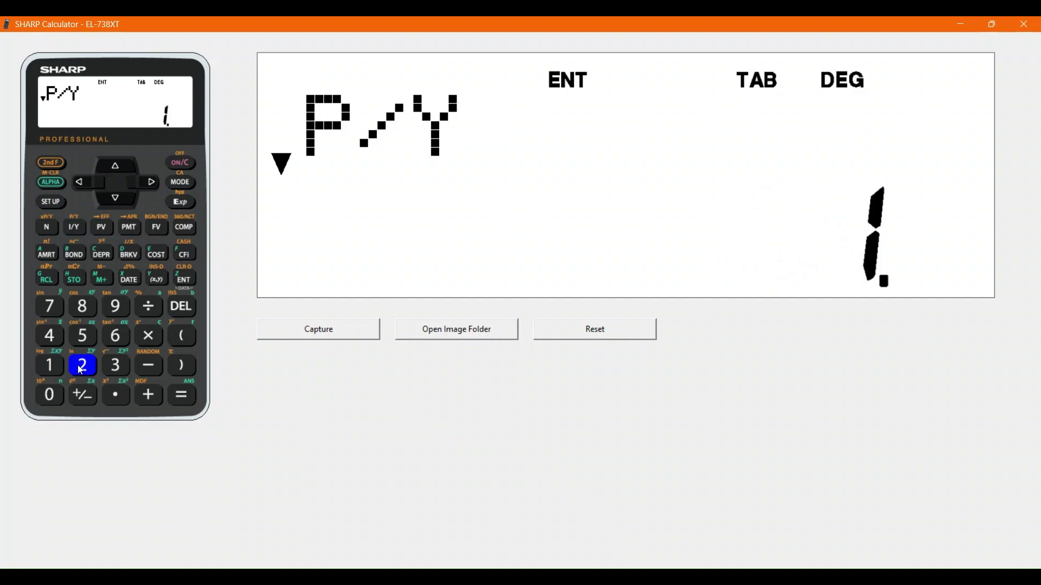
pyautogui.click(79, 368)
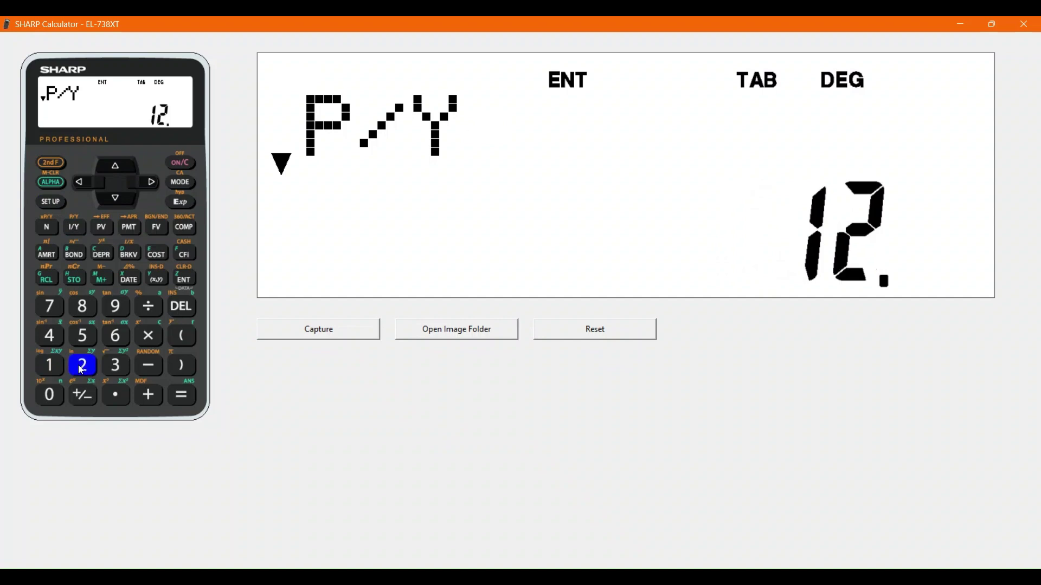
pyautogui.click(190, 279)
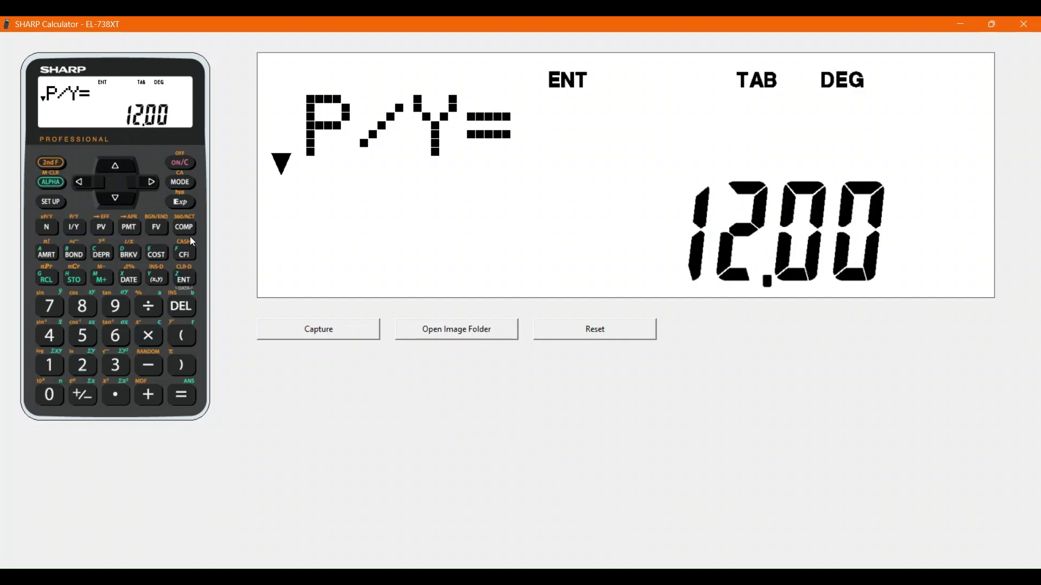
pyautogui.click(126, 201)
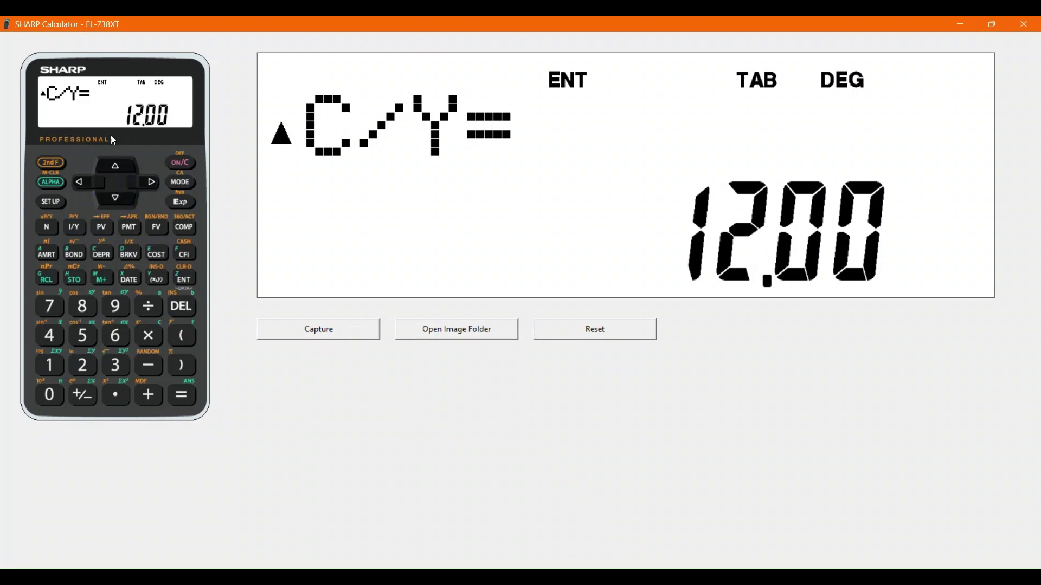
pyautogui.click(182, 164)
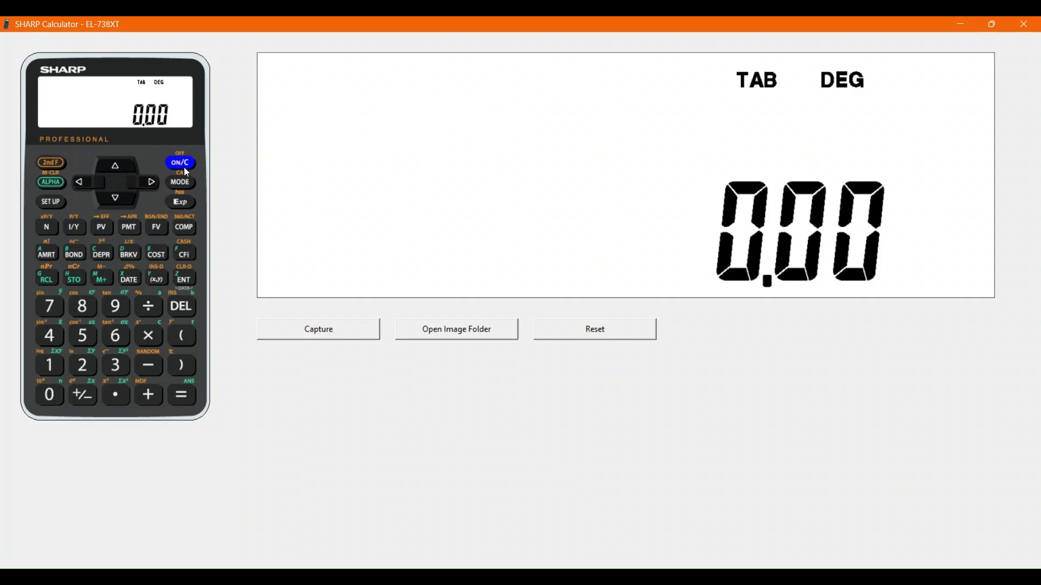
# Store 30 years × P/Y, giving 360, as the number of payments N
pyautogui.click(115, 367)
pyautogui.click(50, 397)
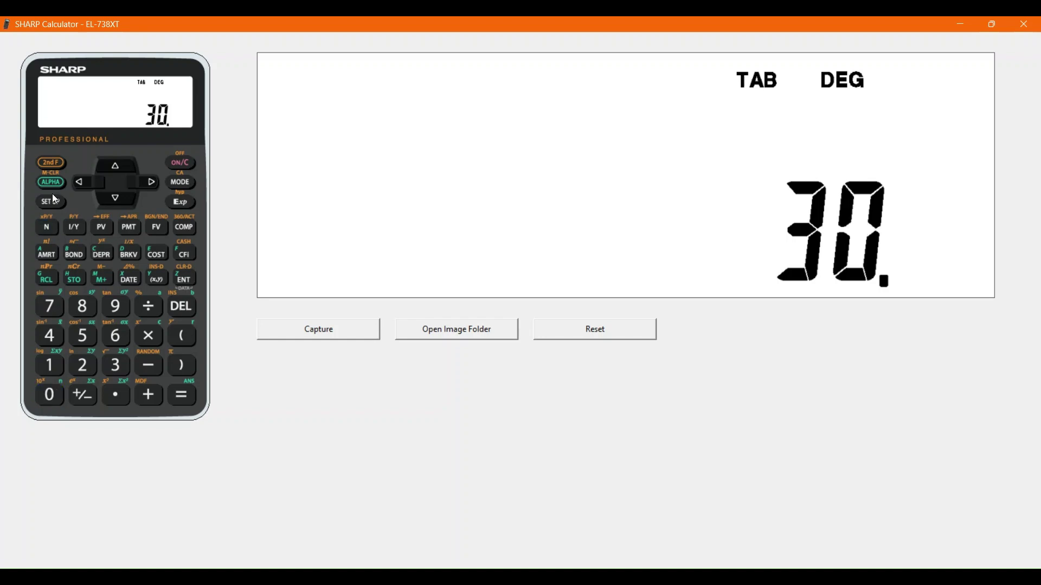
pyautogui.click(54, 167)
pyautogui.click(70, 227)
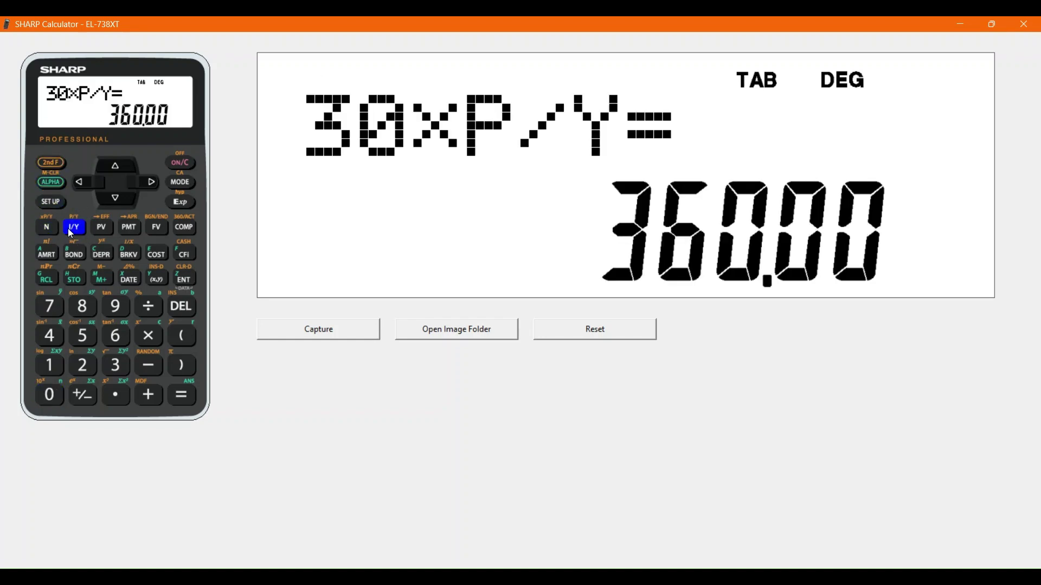
pyautogui.click(48, 228)
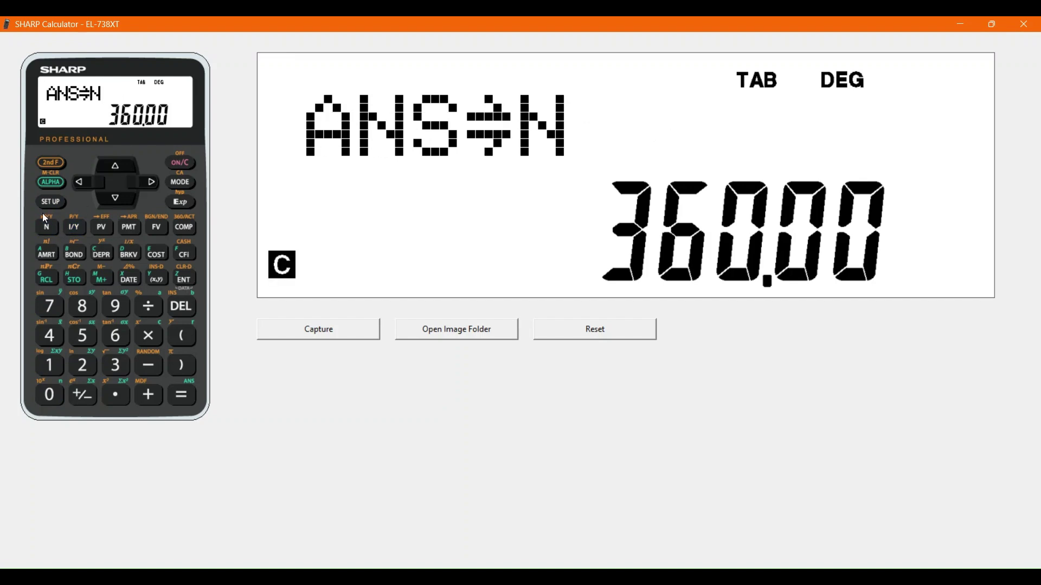
# Store the 1,500,000 loan amount as the present value PV
pyautogui.click(61, 364)
pyautogui.click(83, 337)
pyautogui.click(54, 399)
pyautogui.click(55, 401)
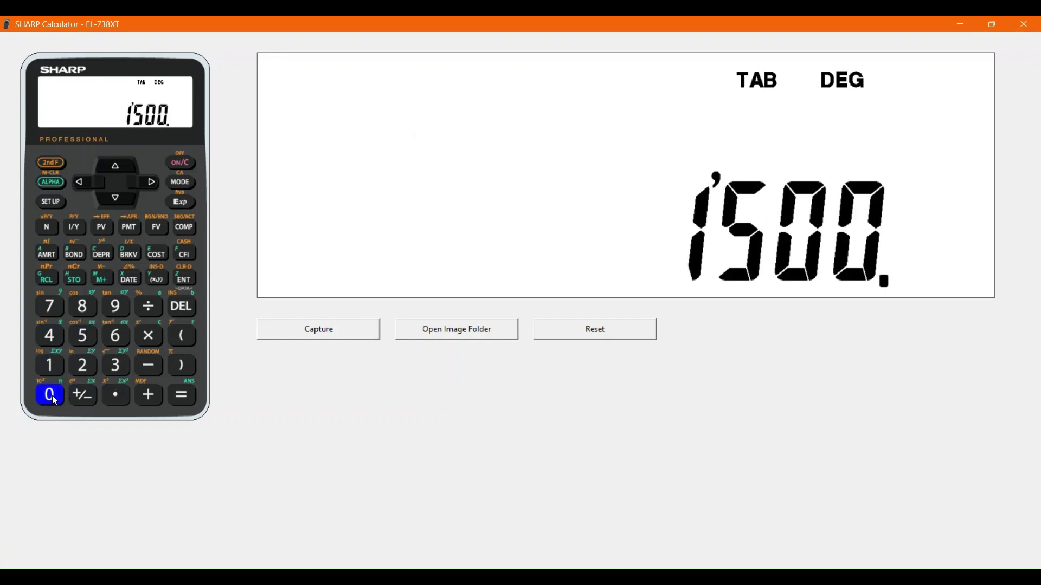
pyautogui.click(55, 401)
pyautogui.click(55, 401)
pyautogui.click(55, 401)
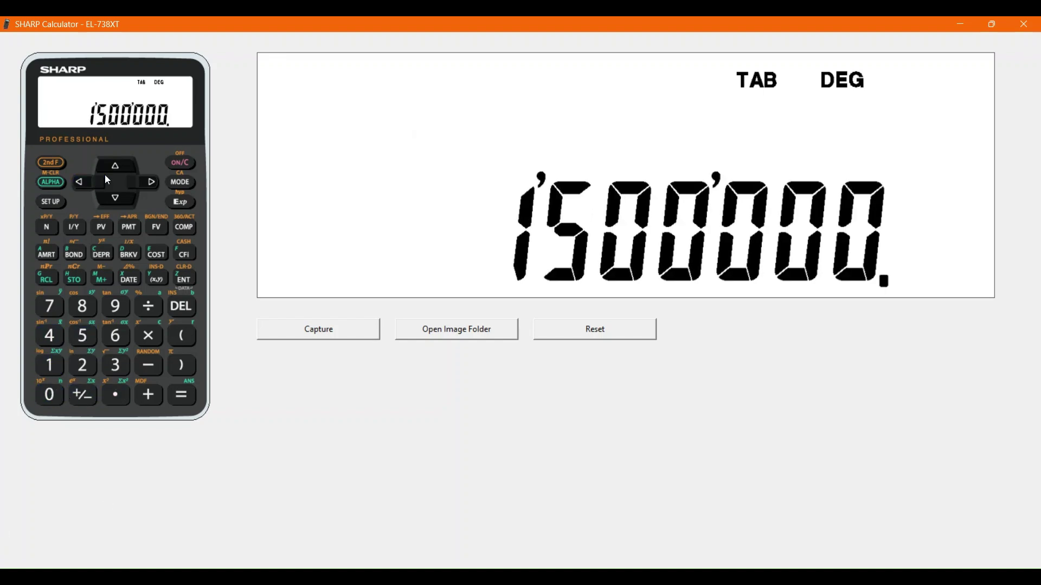
pyautogui.click(106, 232)
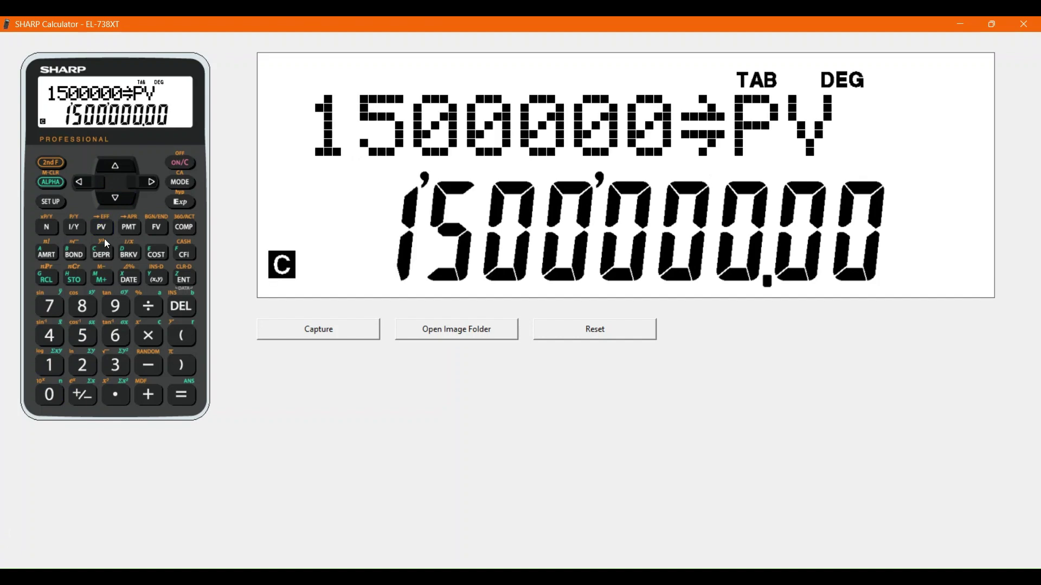
# Set FV to 0 and I/Y to 8.5, then compute PMT = -11,533.70
pyautogui.click(55, 398)
pyautogui.click(156, 228)
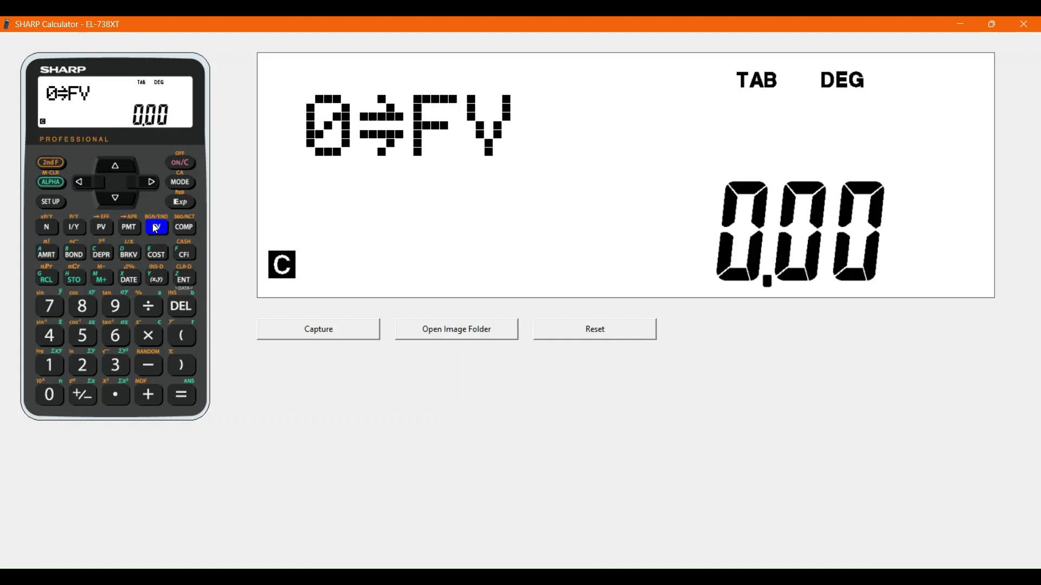
pyautogui.click(83, 307)
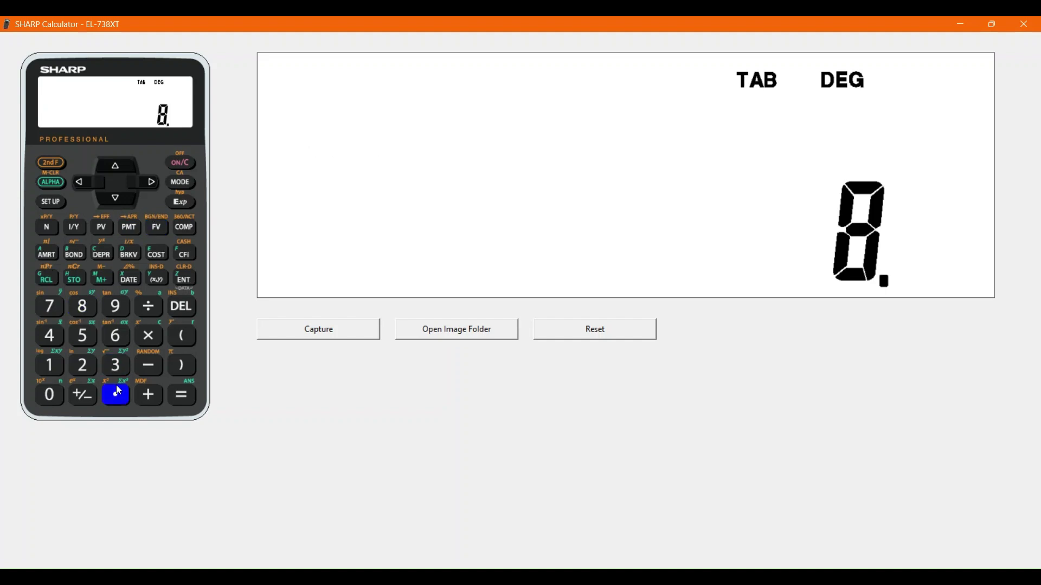
pyautogui.click(85, 336)
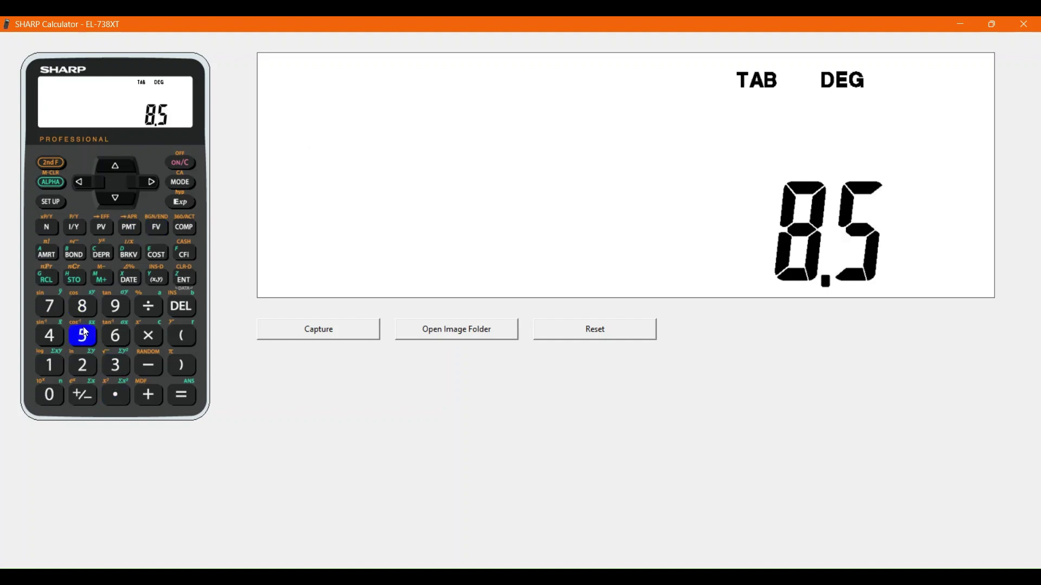
pyautogui.click(75, 228)
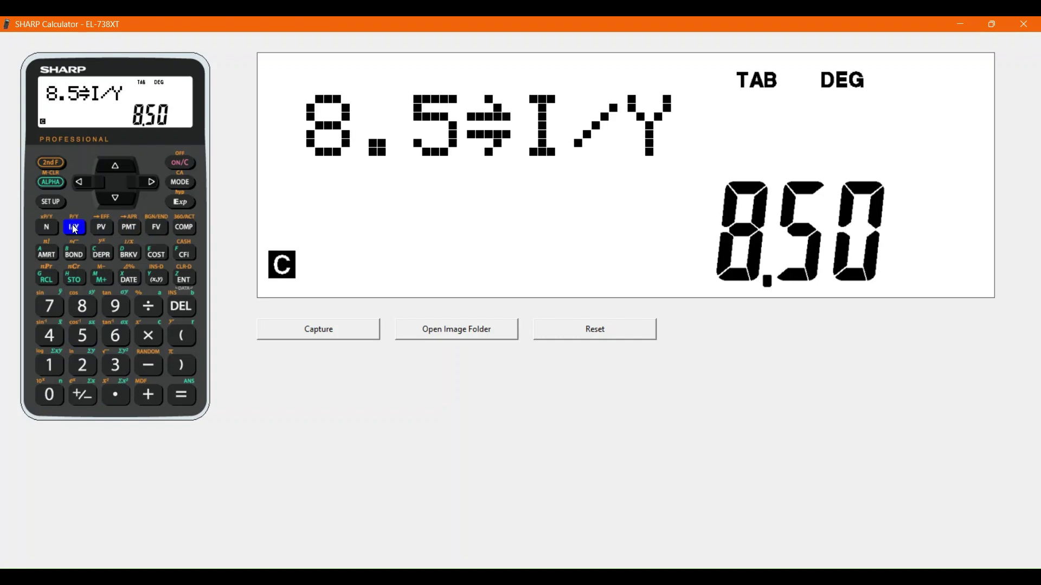
pyautogui.click(185, 228)
pyautogui.click(129, 228)
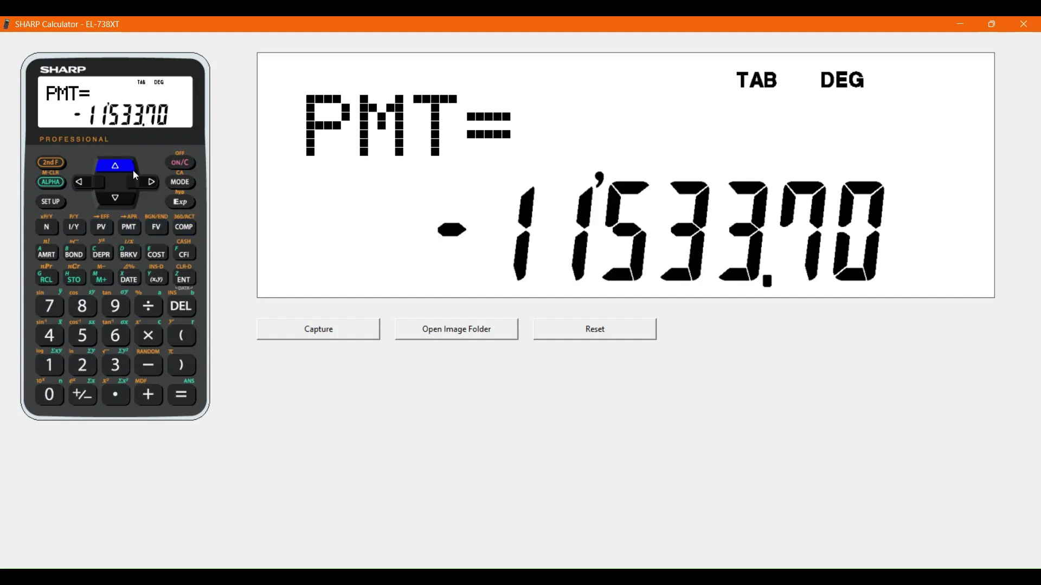